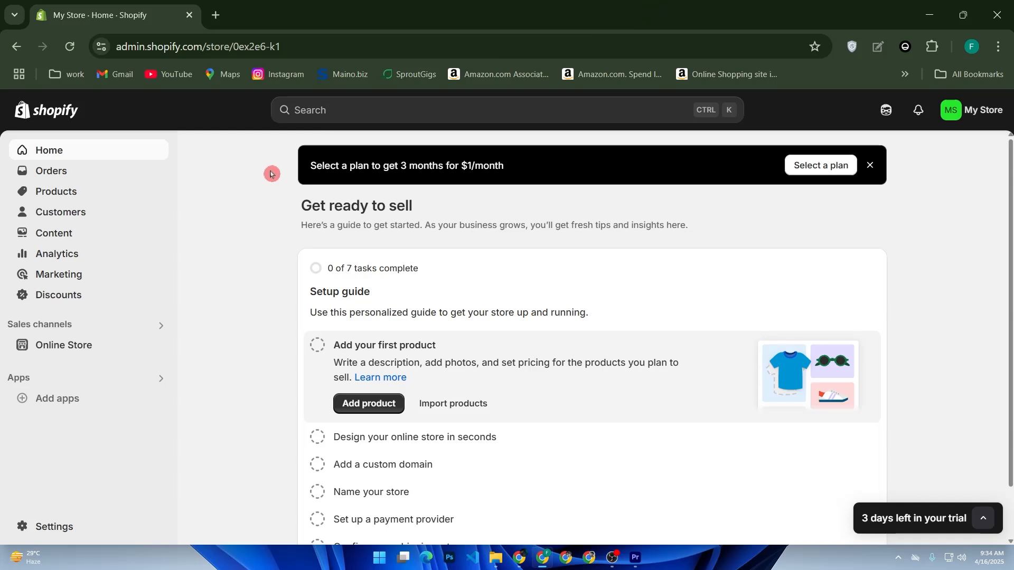
Step: Search the web for shopify in a new browser tab and open the Start a Free Trial page
left_click(215, 15)
left_click(435, 302)
left_click(353, 375)
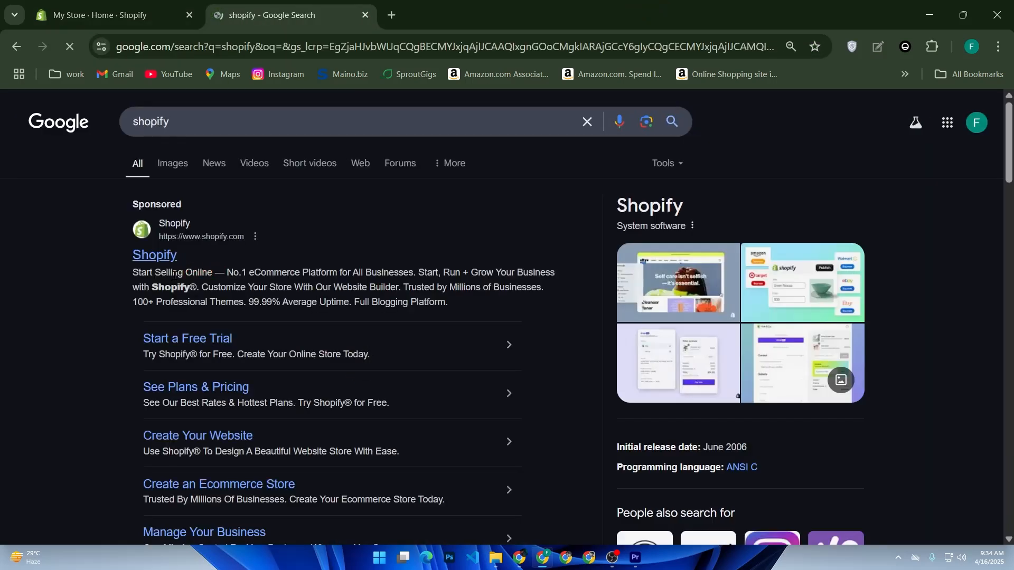
left_click(187, 338)
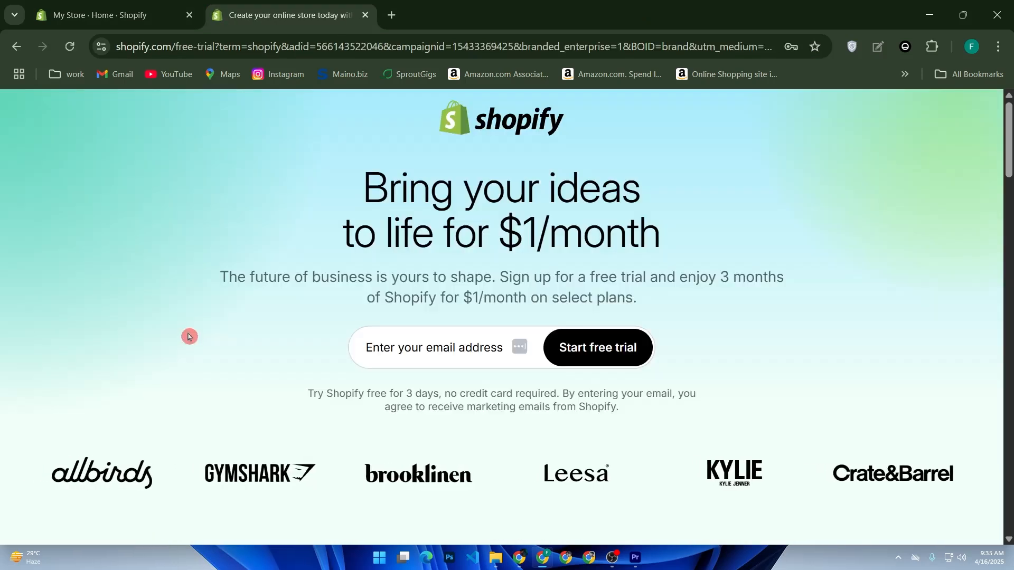
Step: Fill in the sign-up e-mail from the saved login, authorise it with the Windows PIN, and start the free trial
left_click(365, 348)
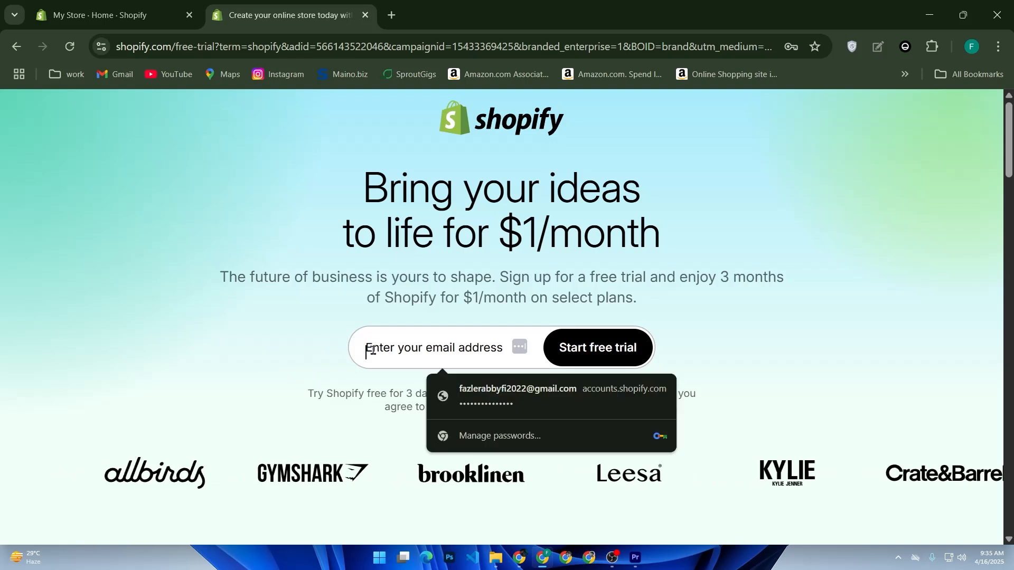
left_click(489, 400)
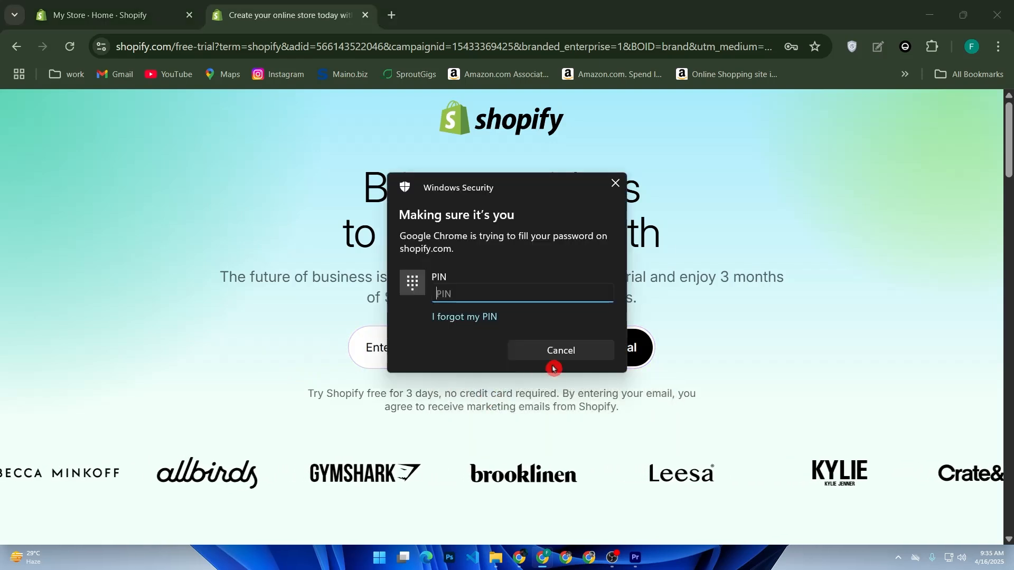
type("******")
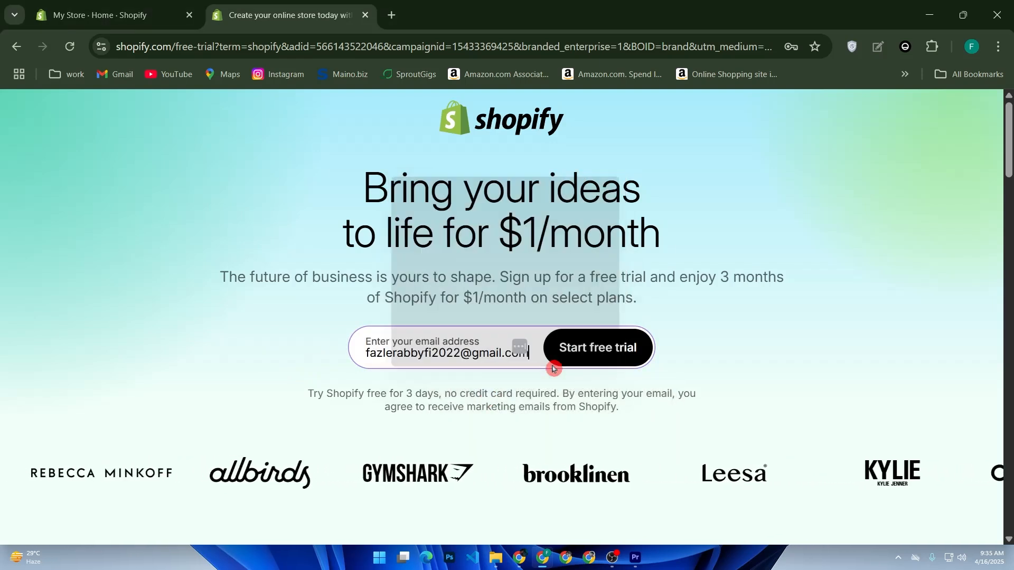
left_click(571, 359)
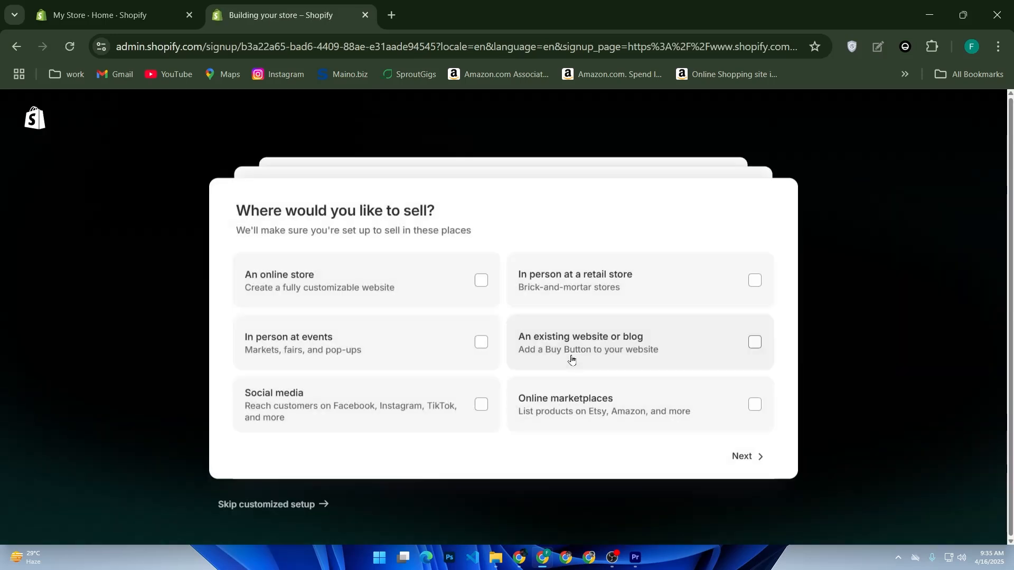
Step: Skip the customized setup and log in to the Shopify account with the saved account password
left_click(237, 504)
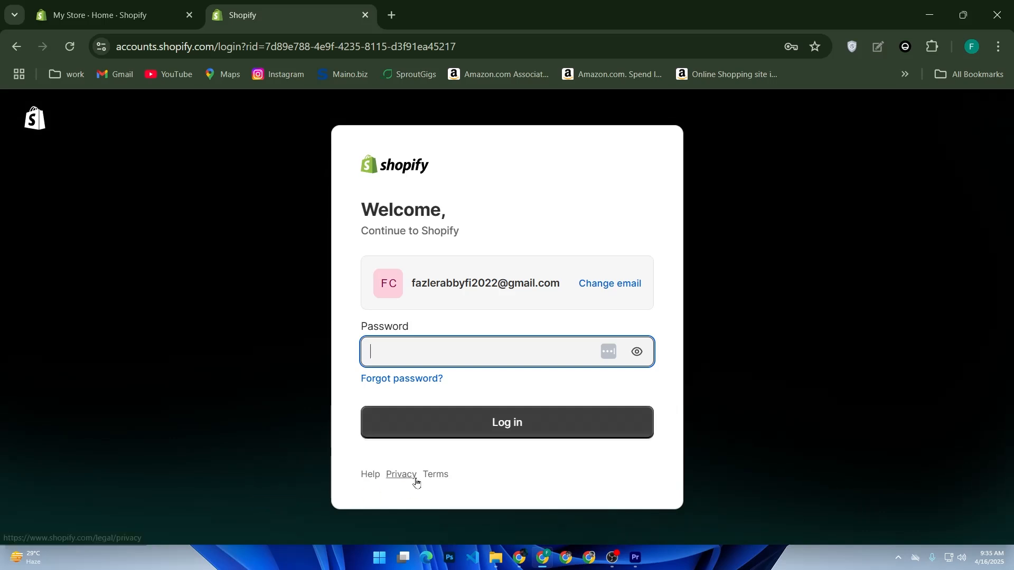
left_click(482, 346)
left_click(518, 389)
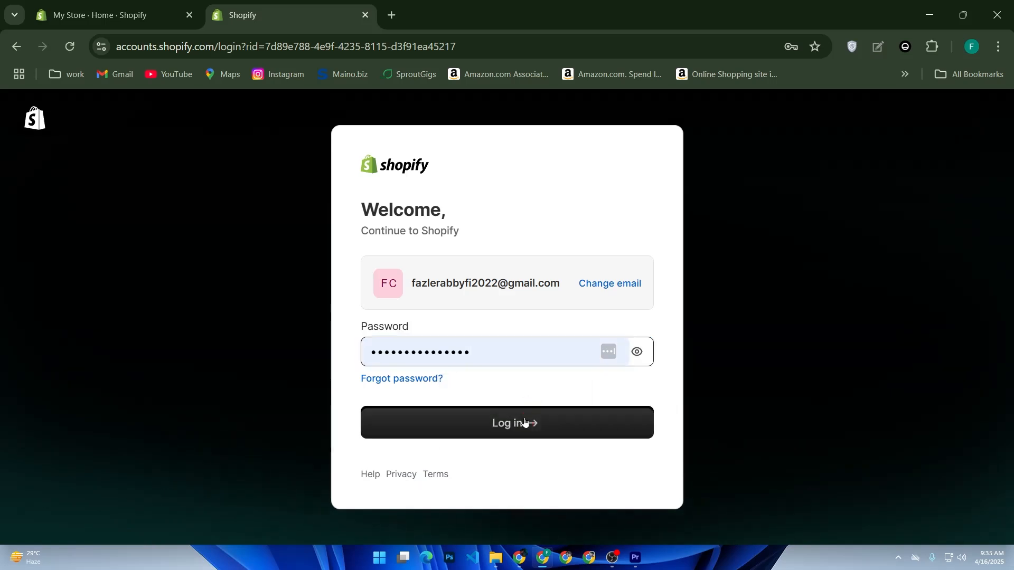
left_click(525, 422)
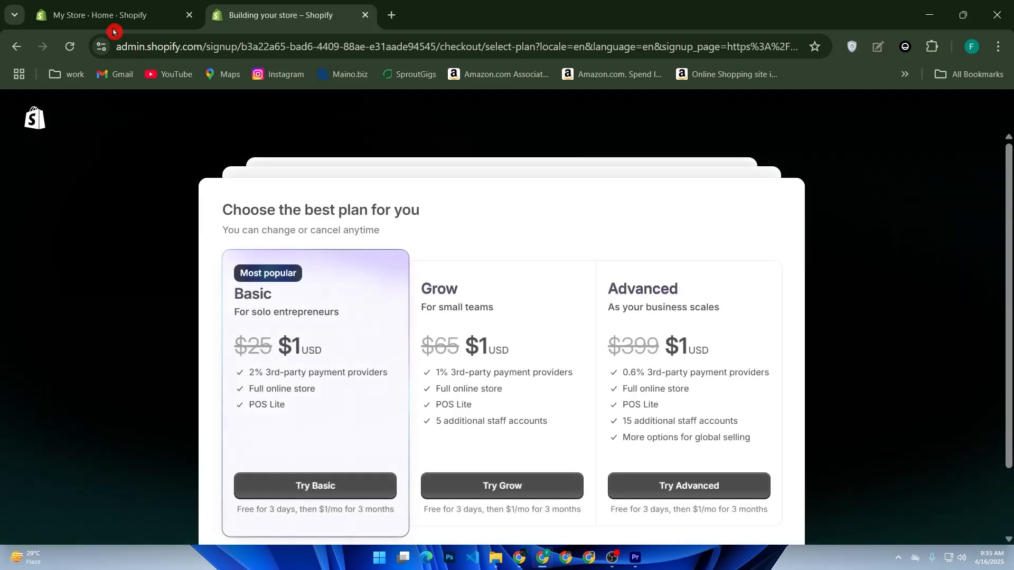
Step: Choose the Basic plan in the new store's sign-up and look through its payment form
left_click(111, 14)
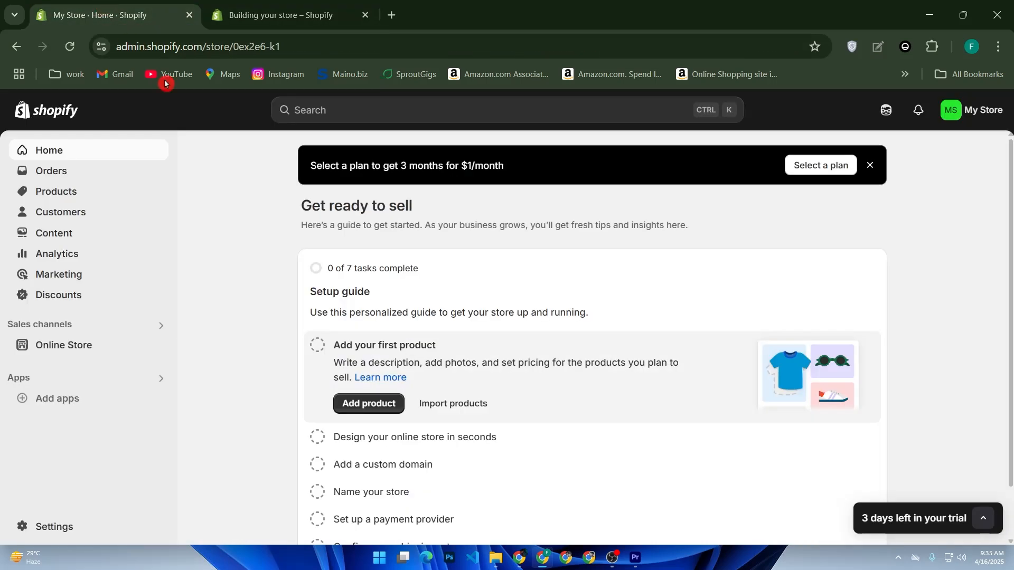
left_click(309, 3)
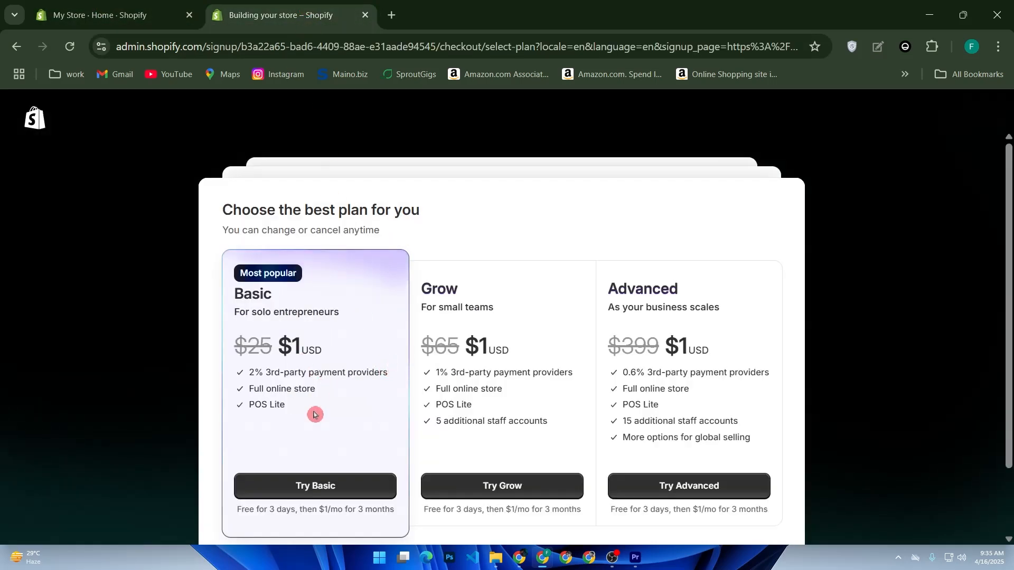
left_click(350, 484)
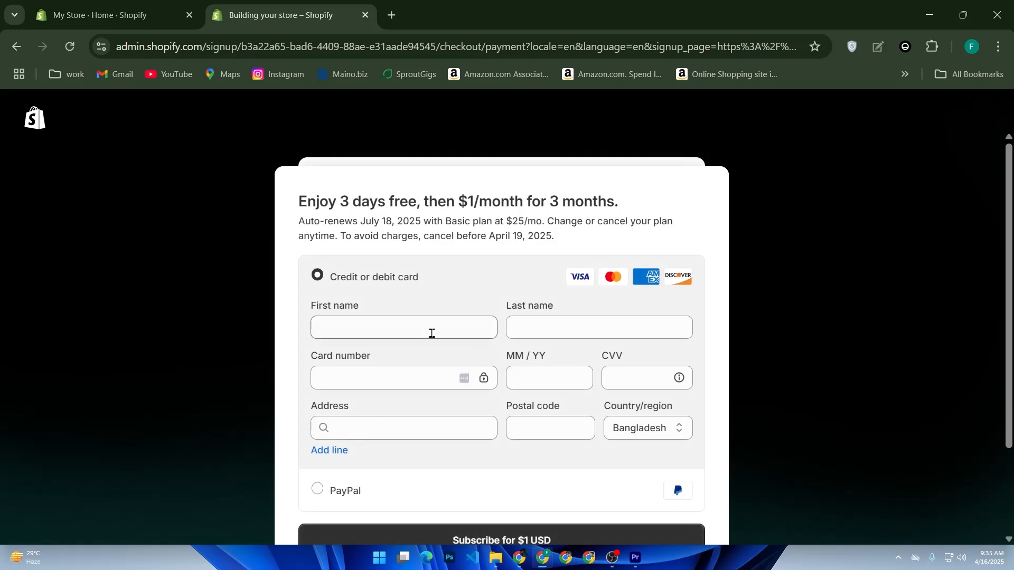
scroll(402, 343, "down", 2)
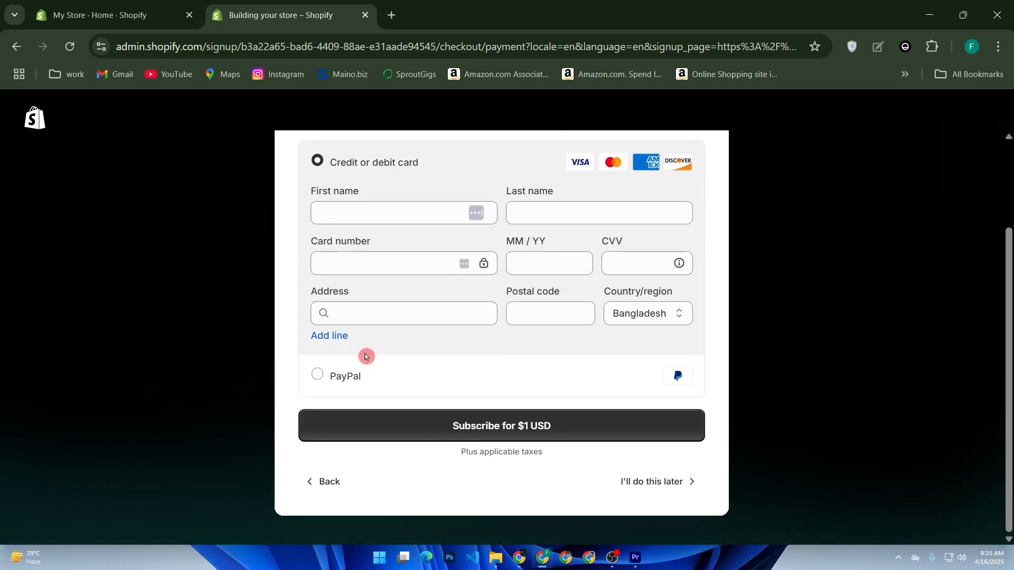
Step: Review the Basic plan's subscription checkout in the existing store's admin and return to the admin home page
left_click(123, 16)
left_click(235, 316)
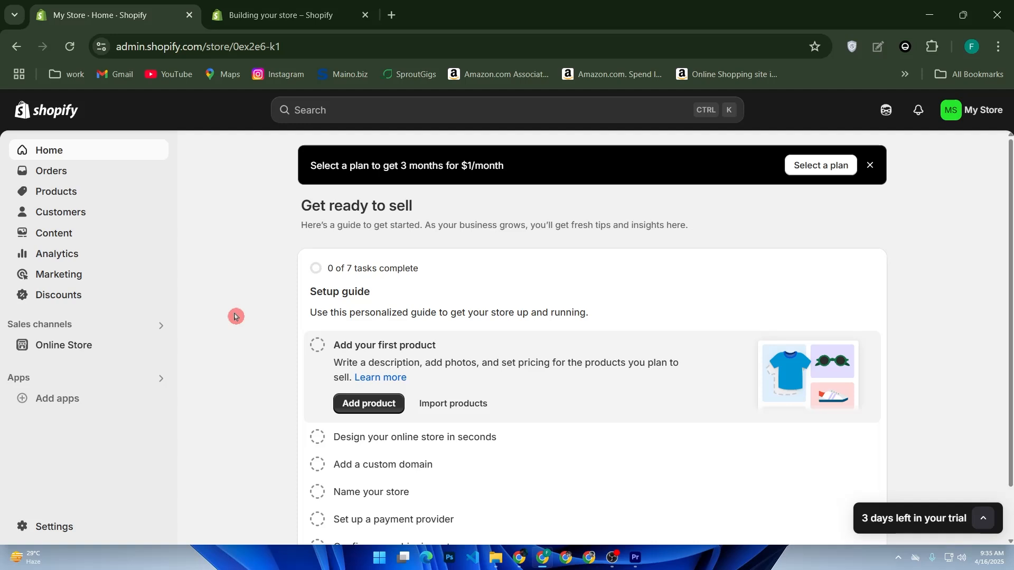
left_click(813, 166)
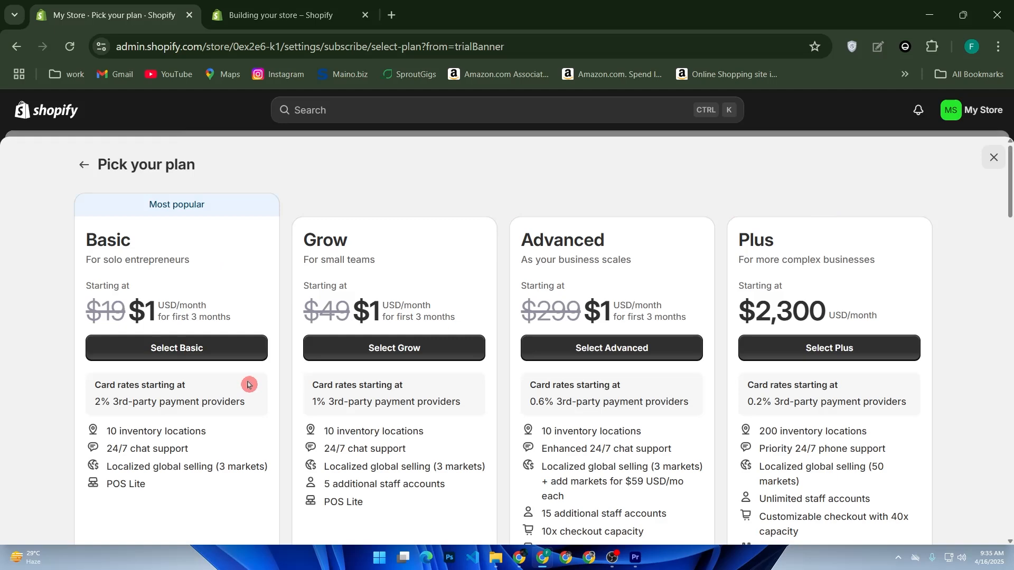
left_click(180, 349)
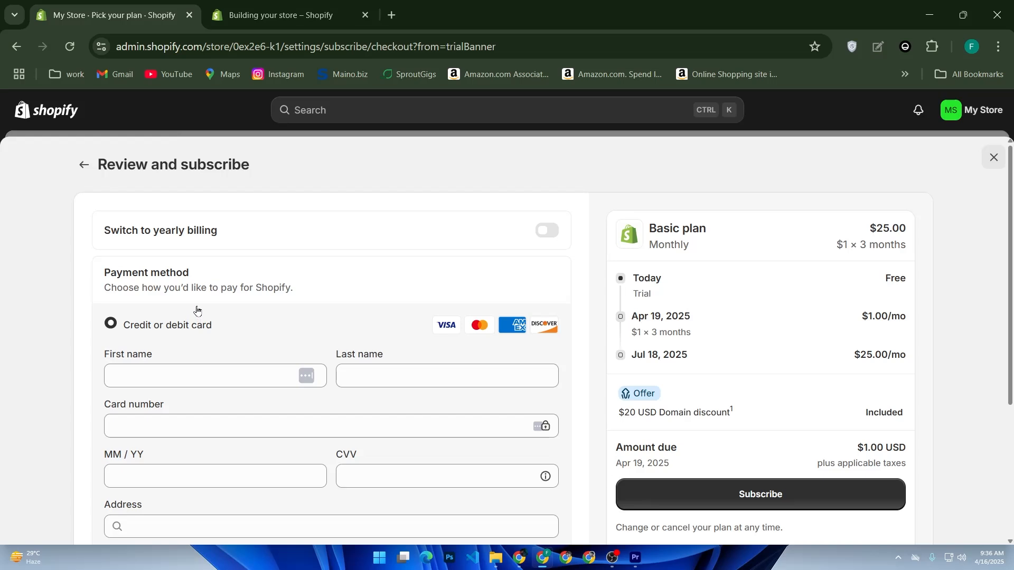
left_click(82, 166)
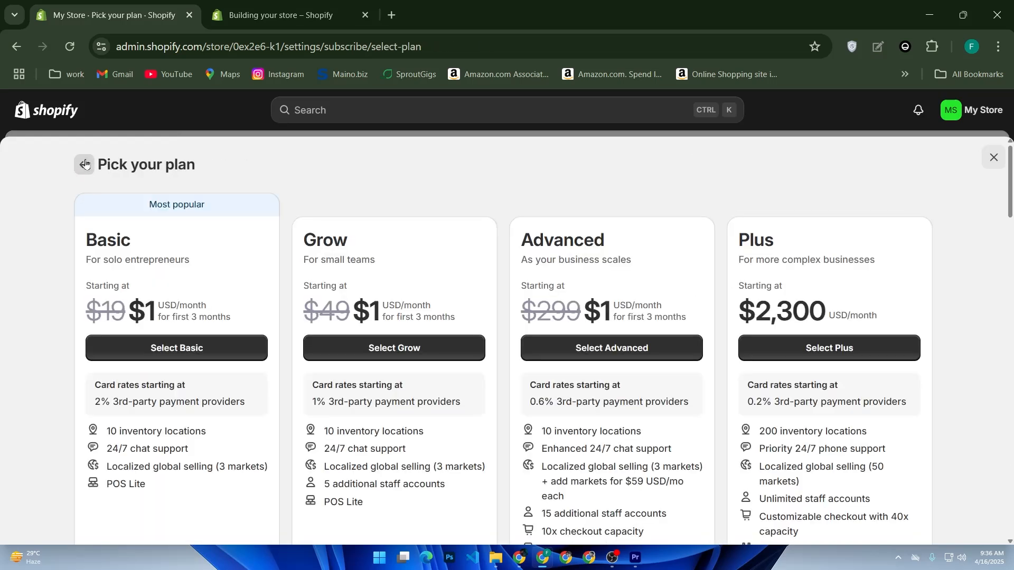
left_click(84, 165)
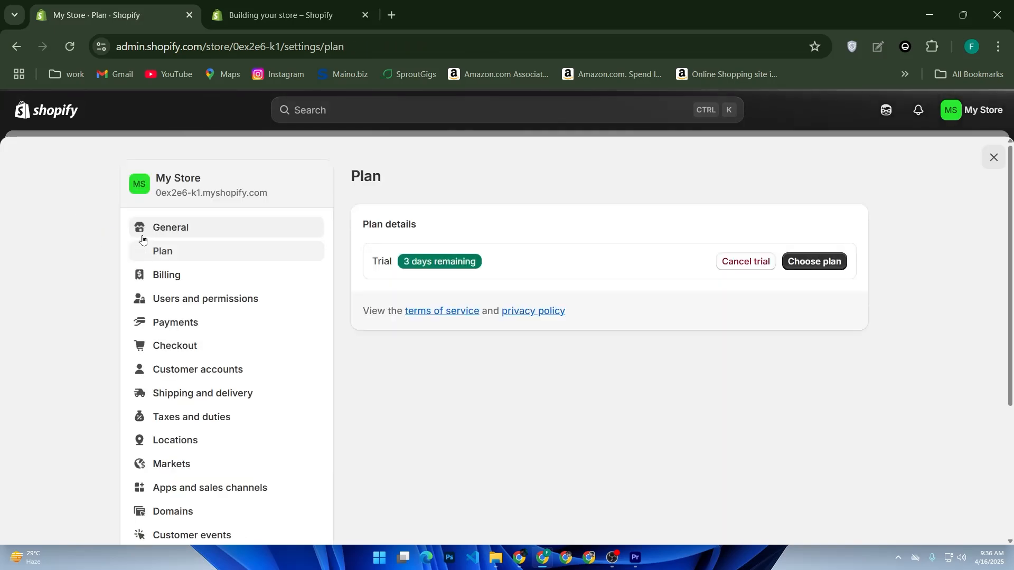
left_click(69, 114)
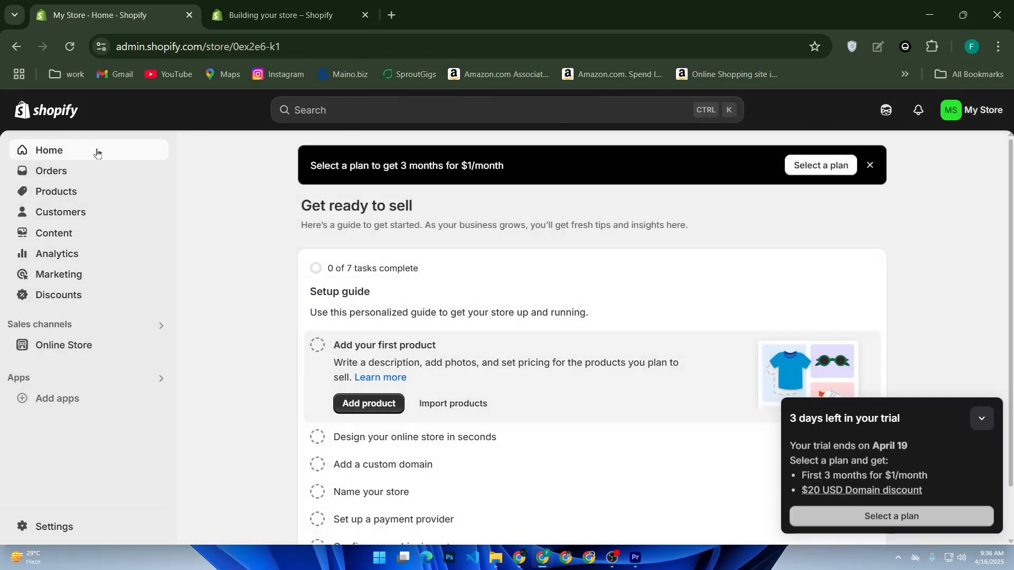
Step: Open the online store's themes and start customizing the current Dawn theme
left_click(95, 355)
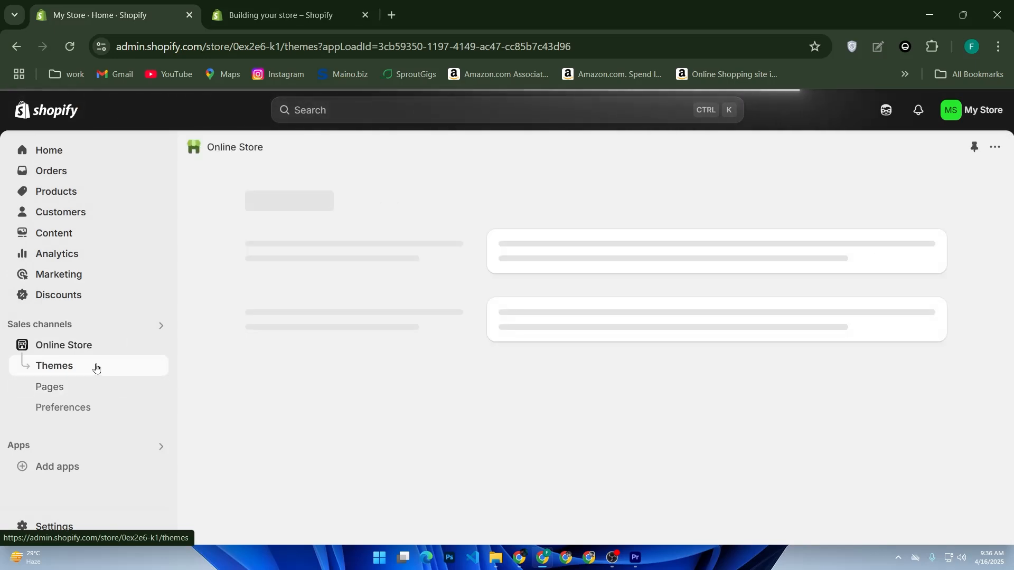
scroll(402, 365, "down", 3)
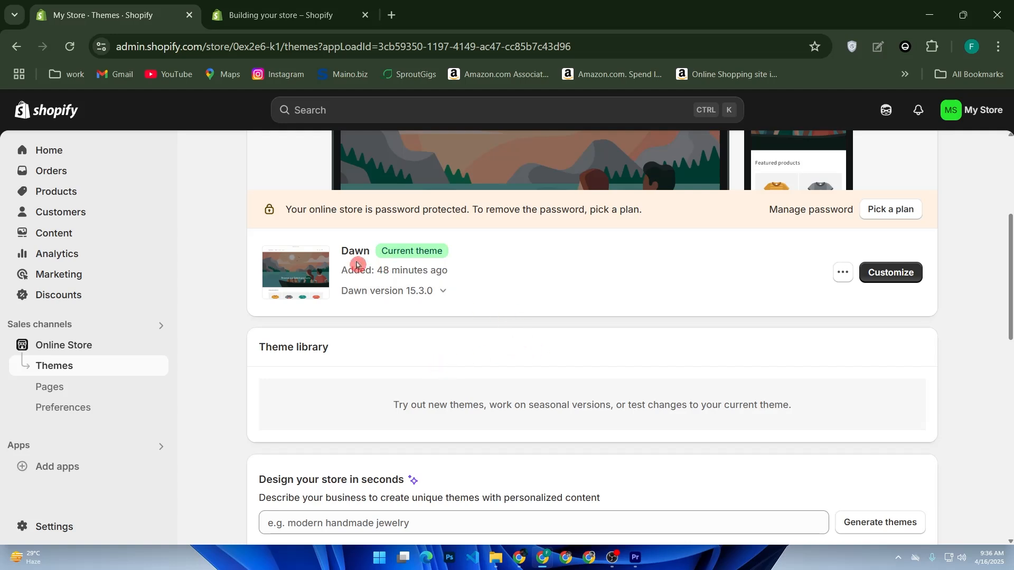
scroll(879, 276, "down", 2)
scroll(878, 277, "up", 2)
left_click(872, 274)
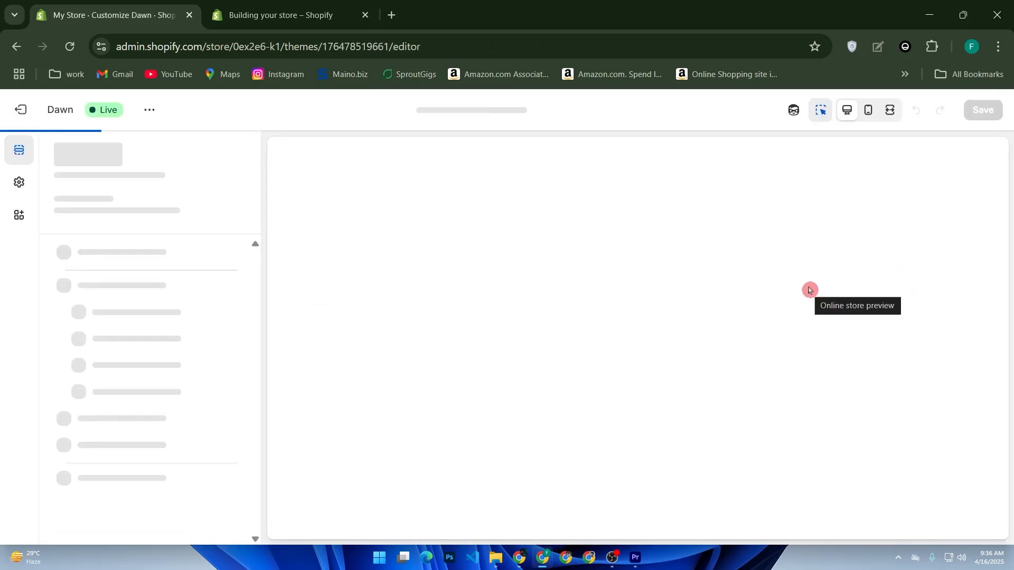
Step: Examine the home page preview and the list of theme settings in the Dawn theme editor
scroll(400, 312, "down", 3)
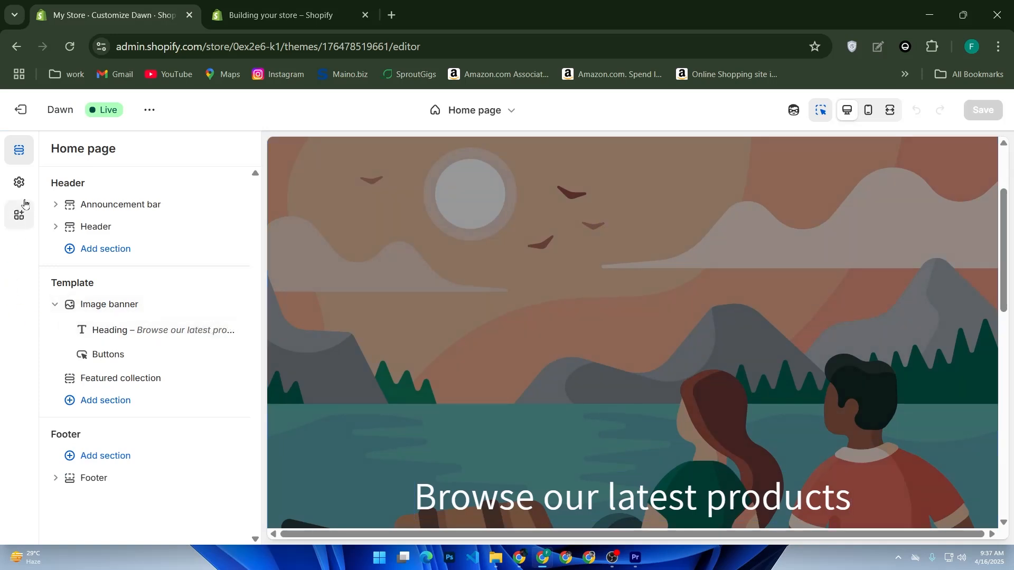
left_click(21, 184)
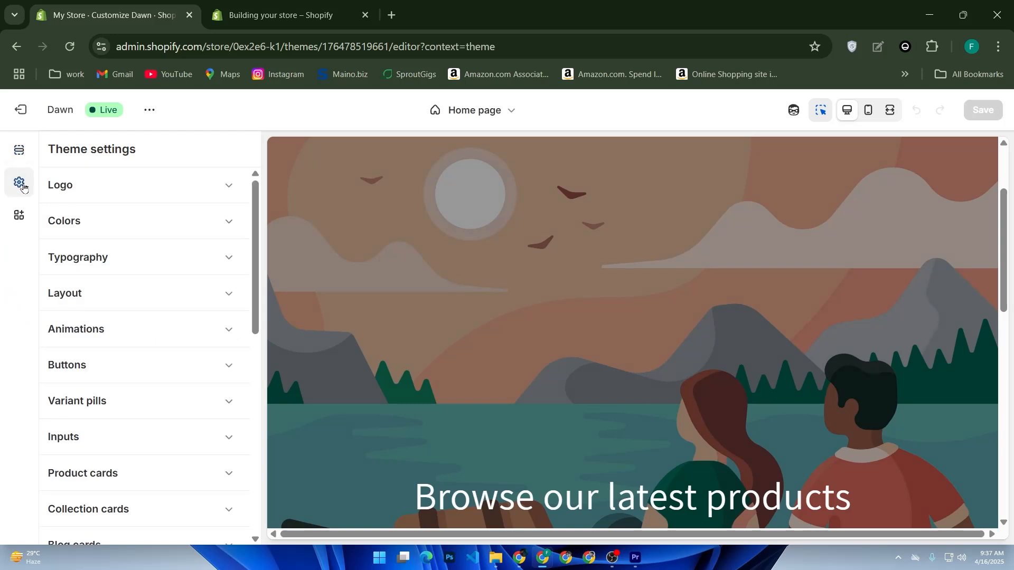
scroll(84, 185, "down", 8)
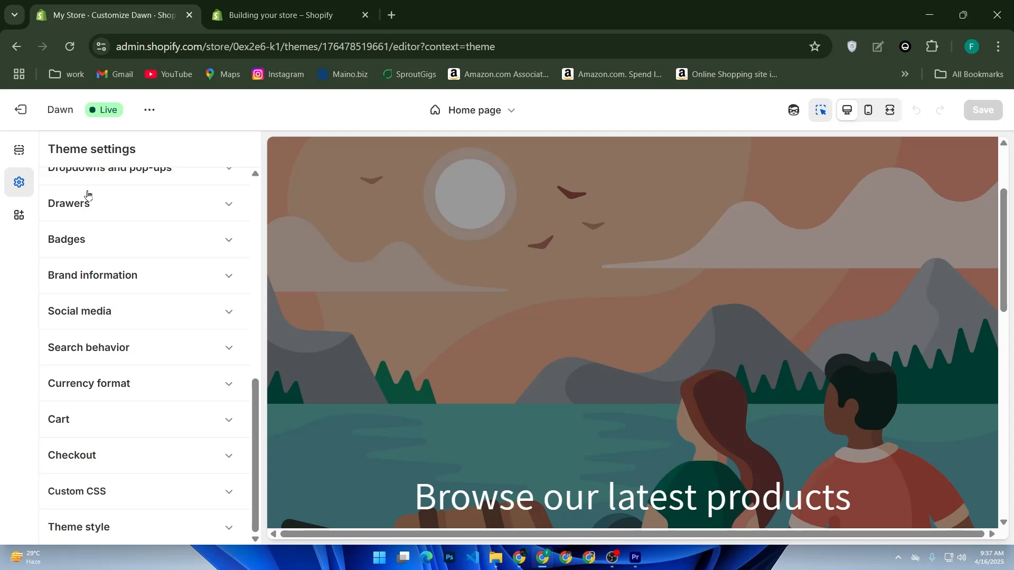
scroll(90, 194, "up", 9)
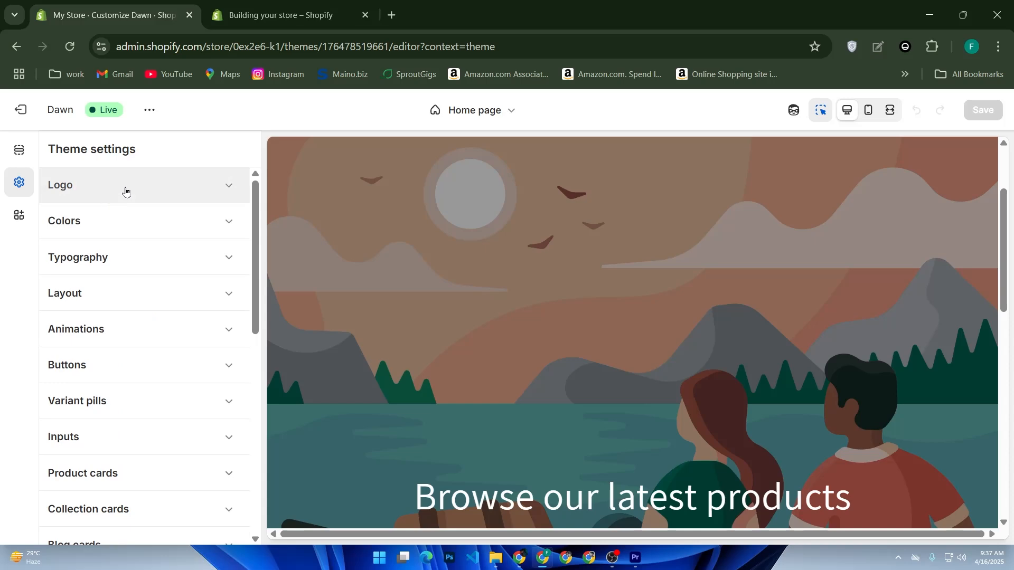
Step: Leave the payment form in the new store's sign-up, finish without choosing a plan, and collapse the trial notice
key("ctrl+Tab")
left_click(343, 481)
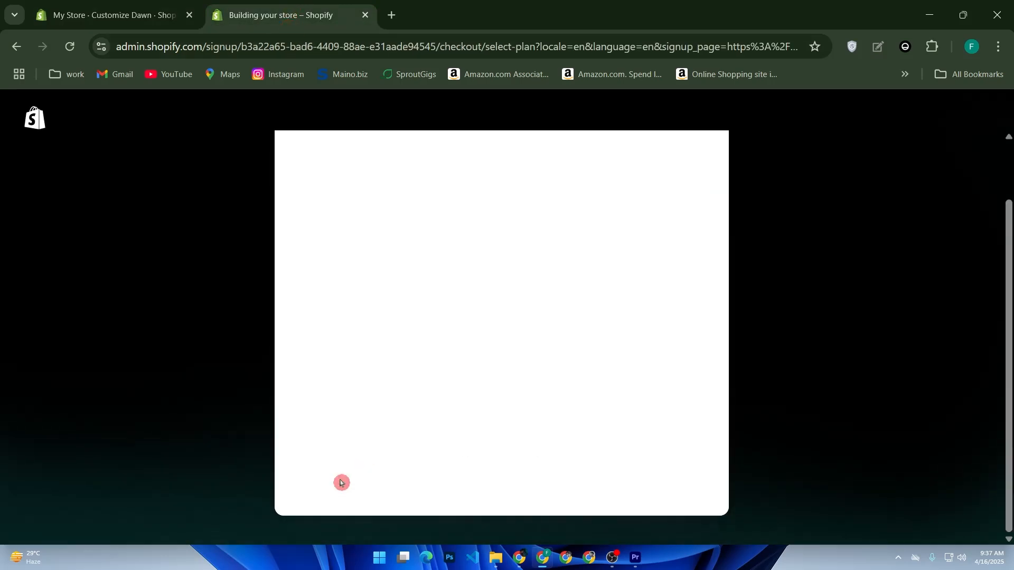
left_click(713, 495)
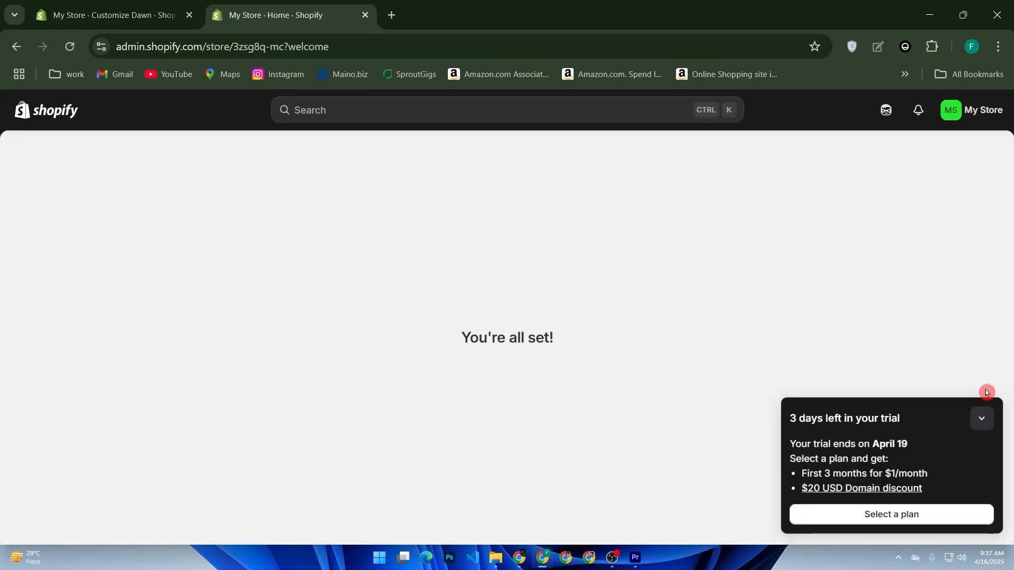
left_click(982, 418)
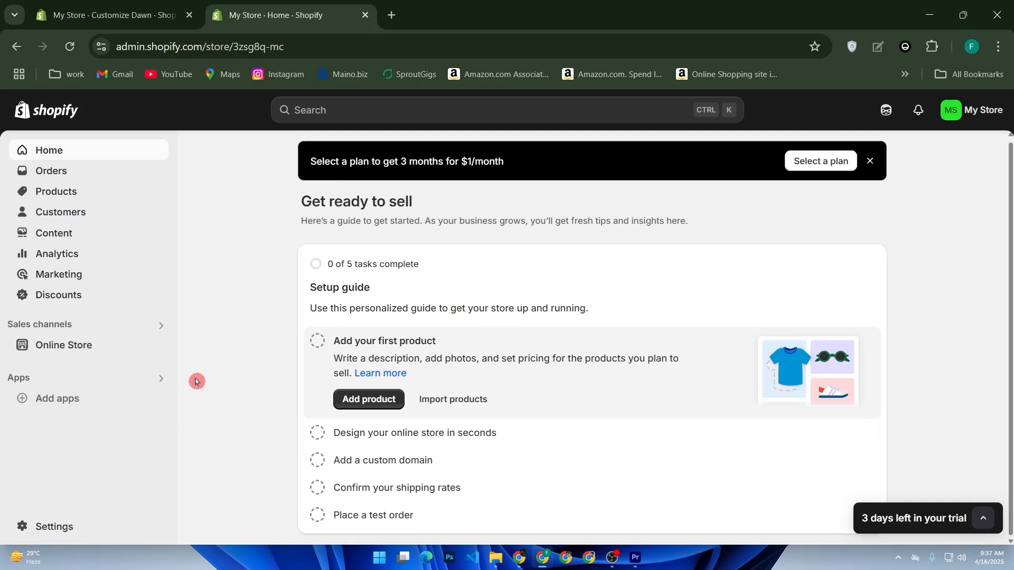
Step: Inspect the store name and phone fields in the general store details, close them without changes, and return to the admin home page
left_click(37, 526)
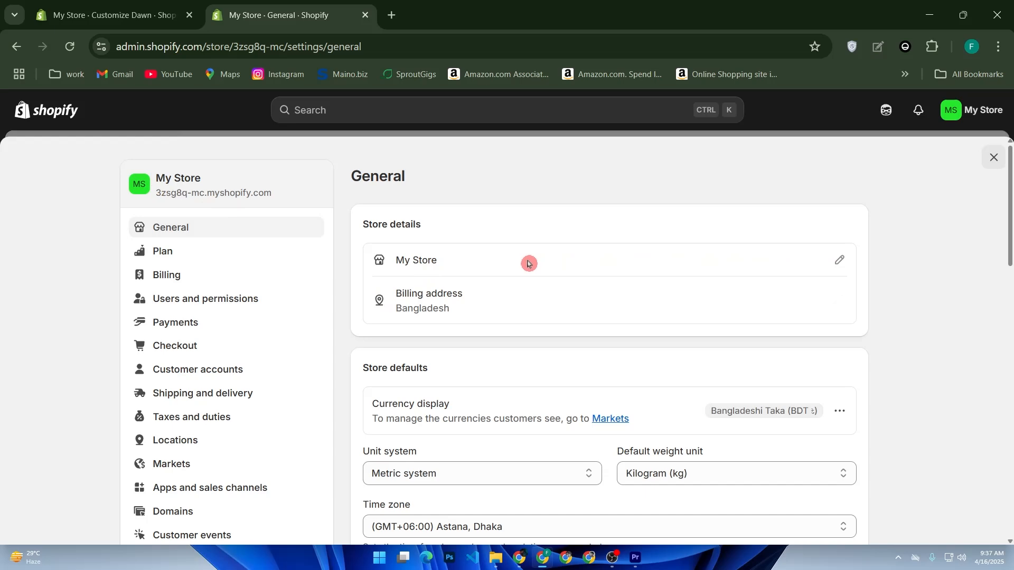
left_click(839, 260)
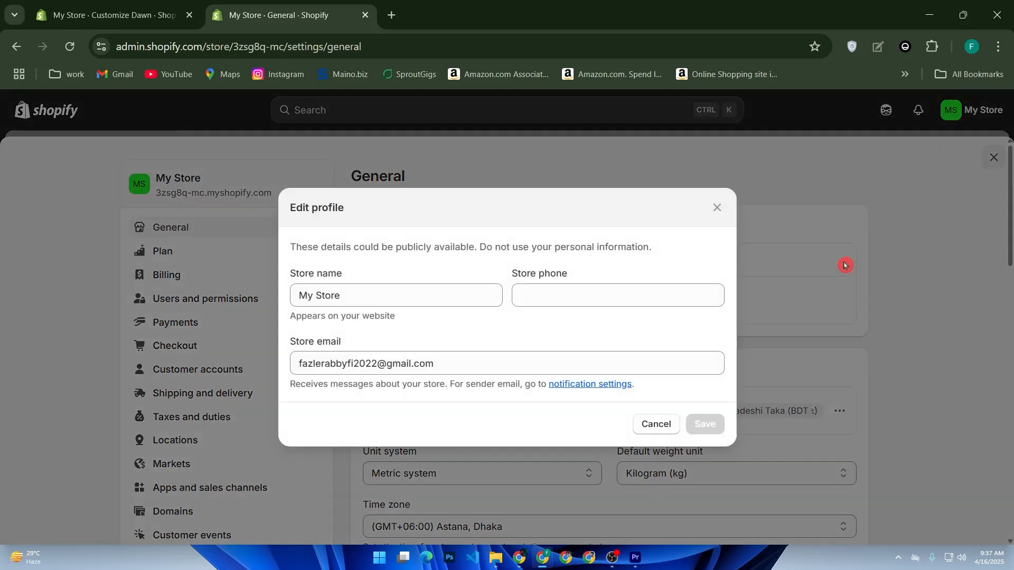
triple_click(347, 295)
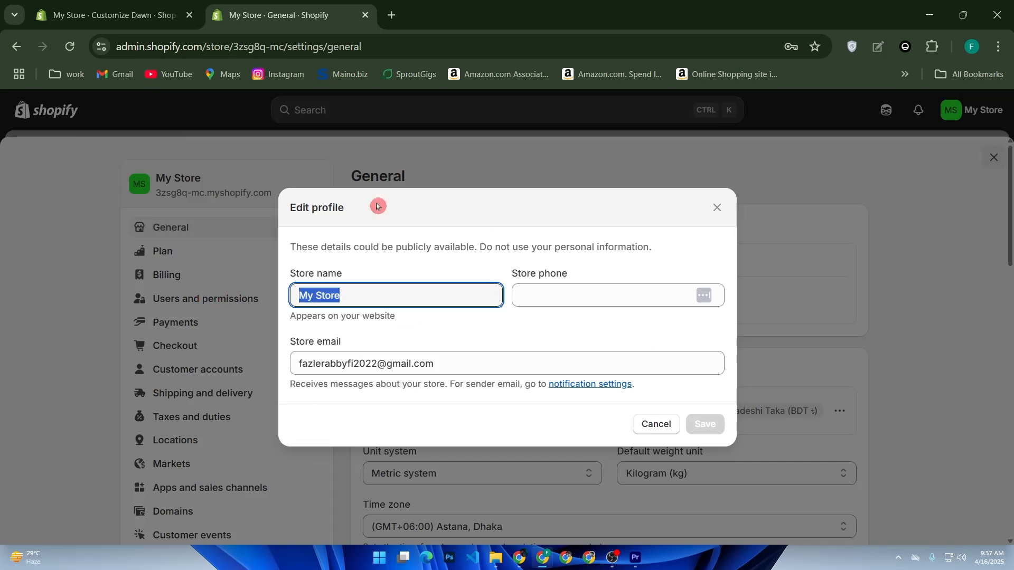
left_click(621, 302)
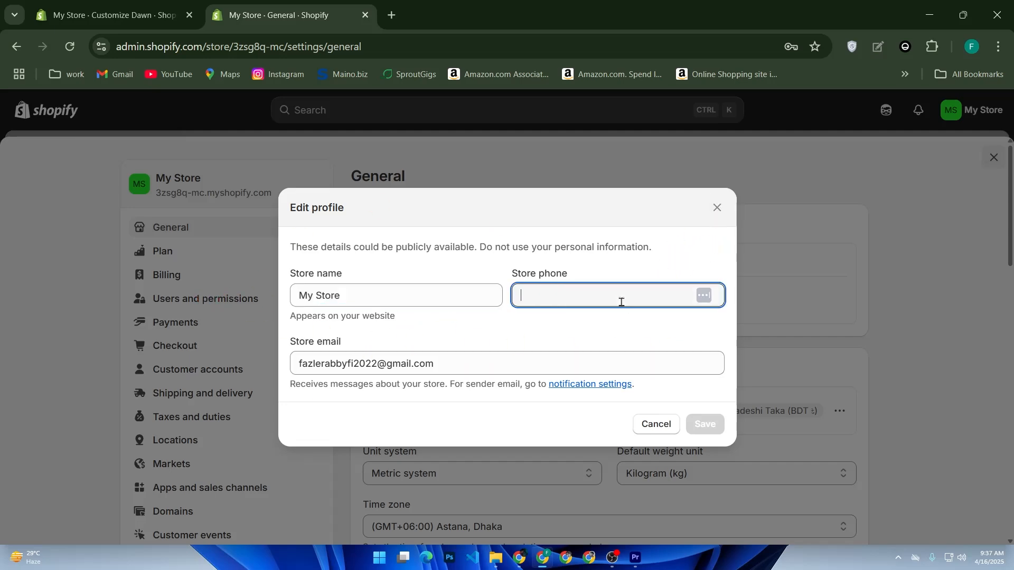
left_click(717, 208)
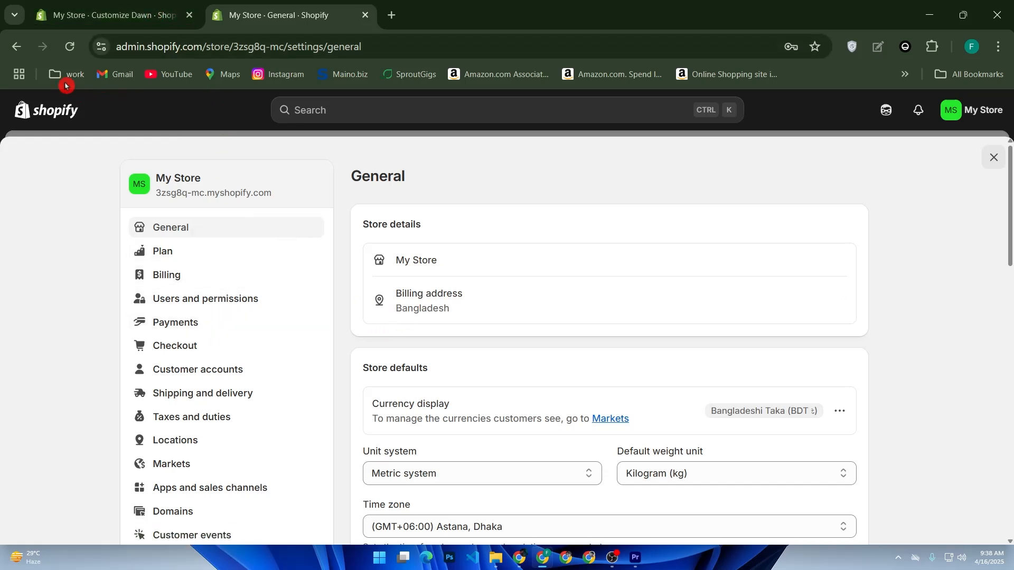
left_click(46, 111)
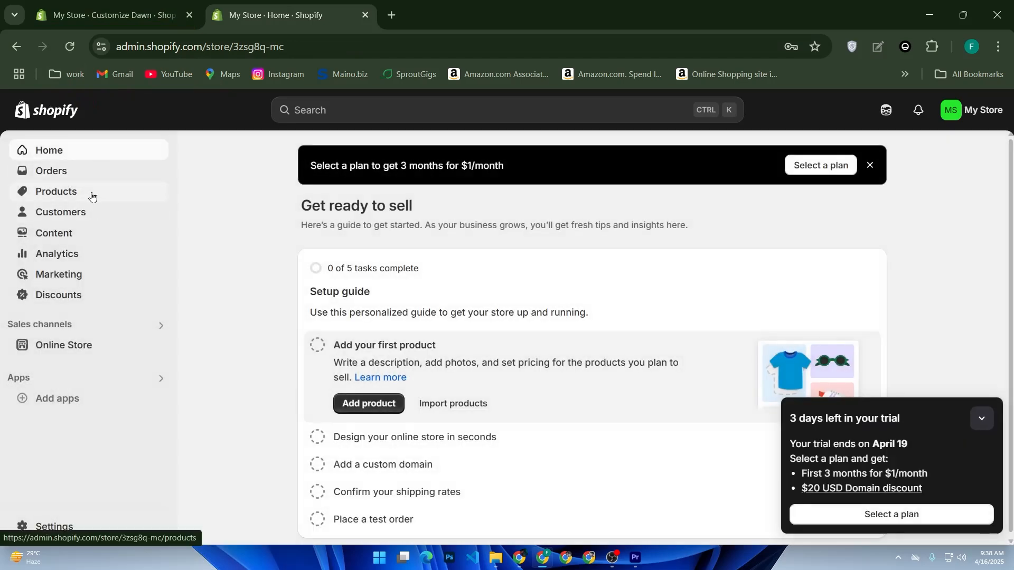
Step: Start adding a new product and examine the form's title, description, media, category, pricing, inventory, shipping and variant fields
left_click(92, 195)
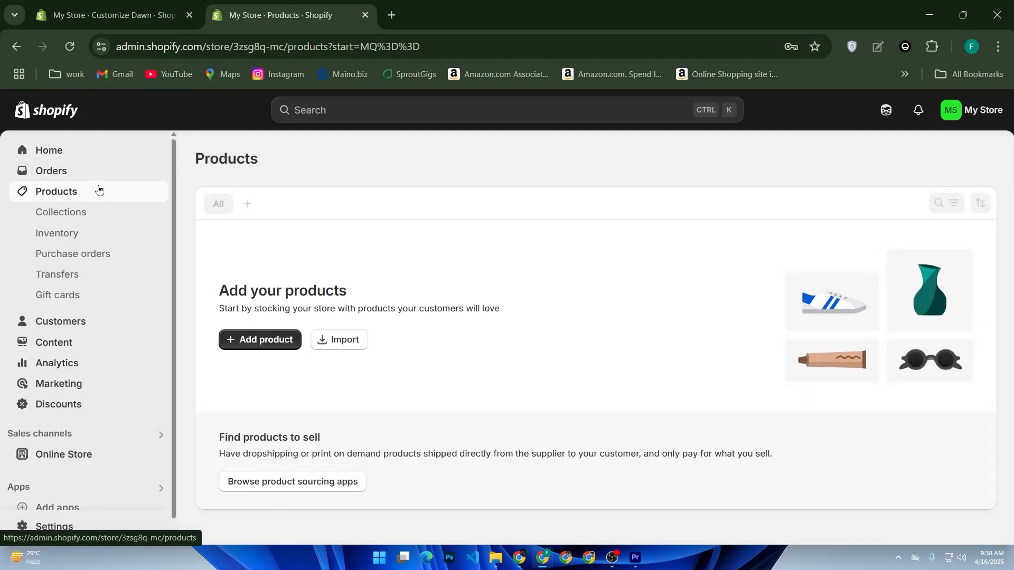
left_click(266, 349)
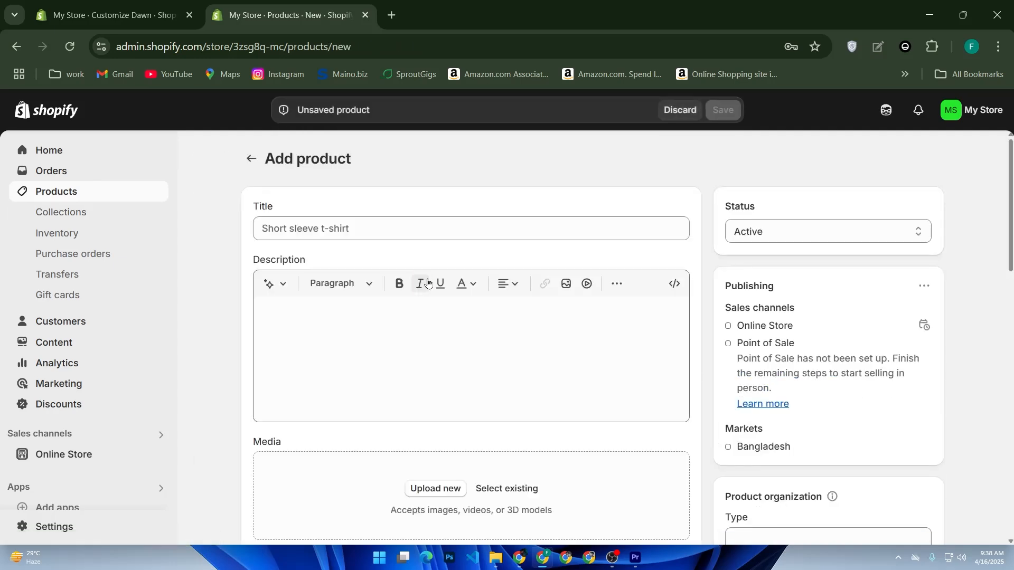
left_click(373, 220)
left_click(337, 305)
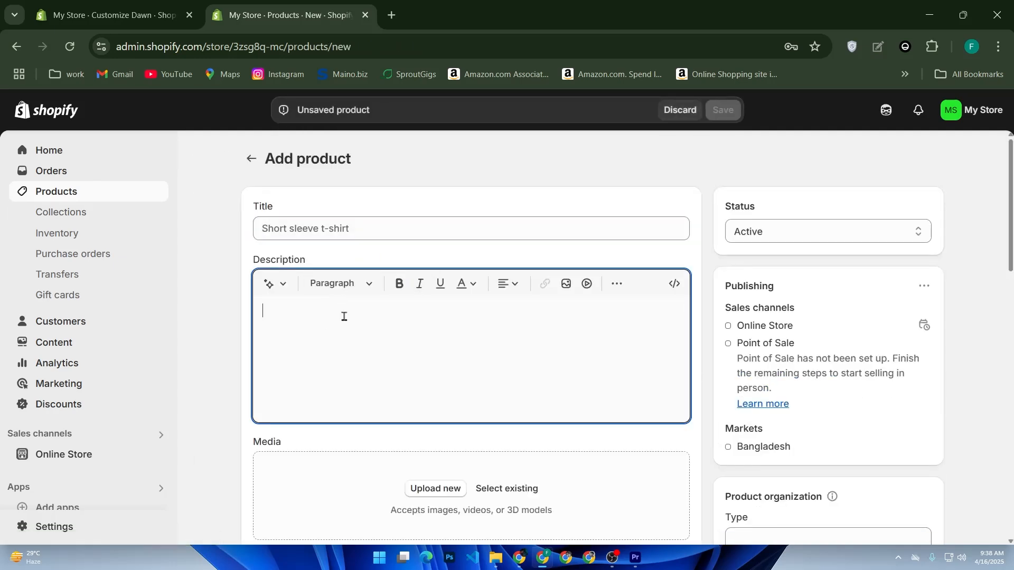
scroll(380, 310, "down", 2)
scroll(341, 317, "down", 2)
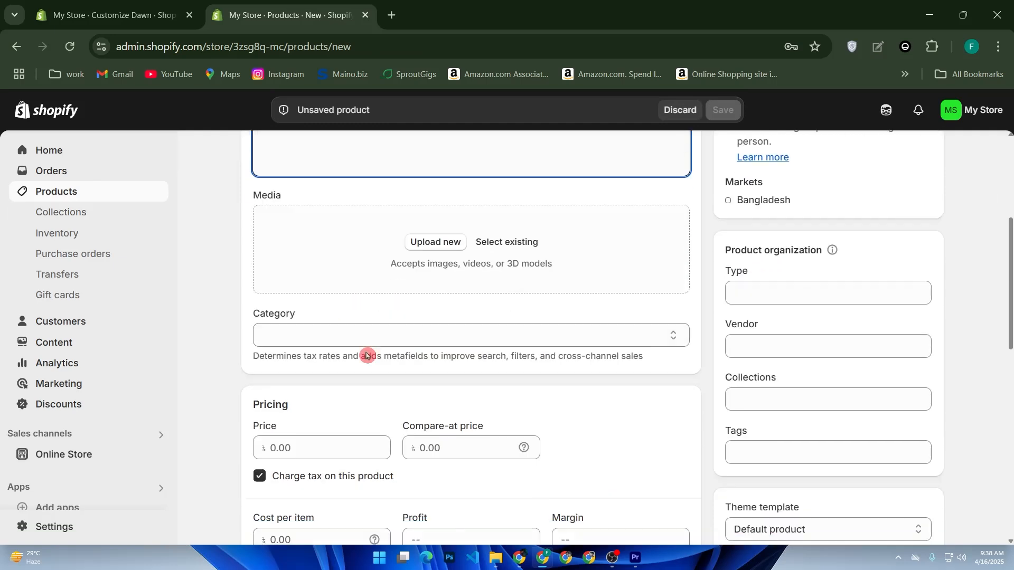
scroll(370, 441, "down", 3)
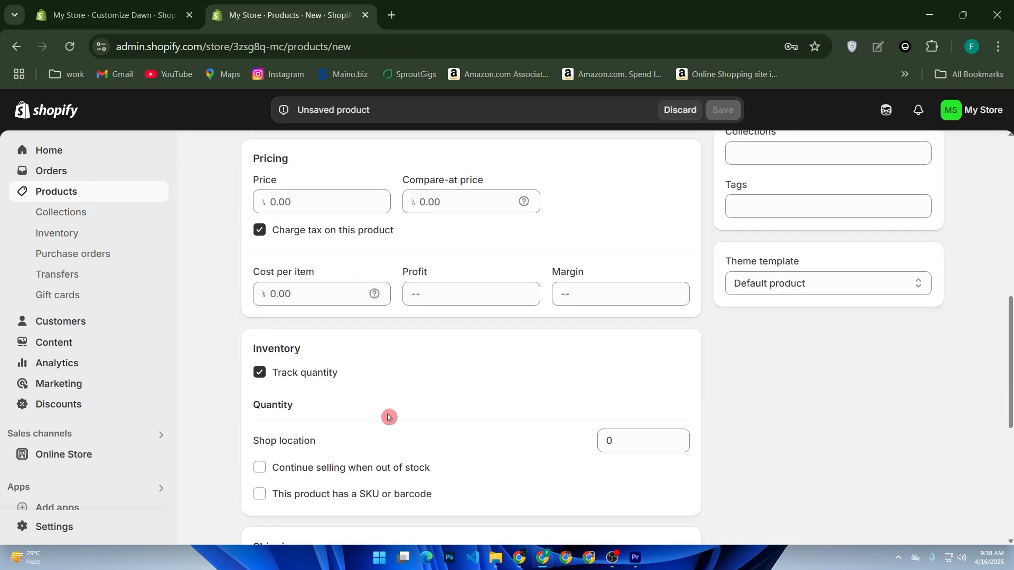
scroll(389, 417, "down", 2)
scroll(399, 401, "down", 2)
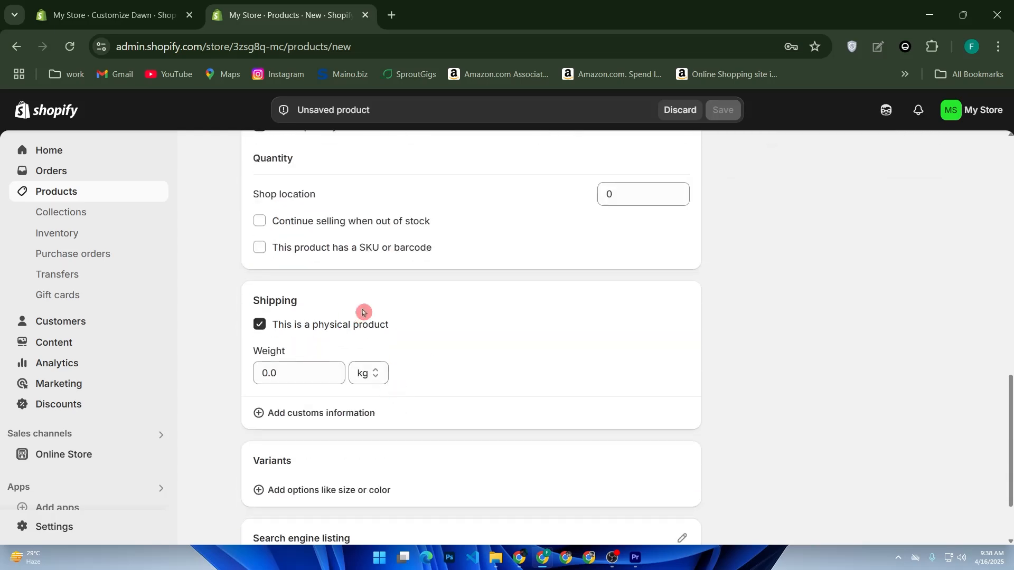
scroll(448, 288, "up", 4)
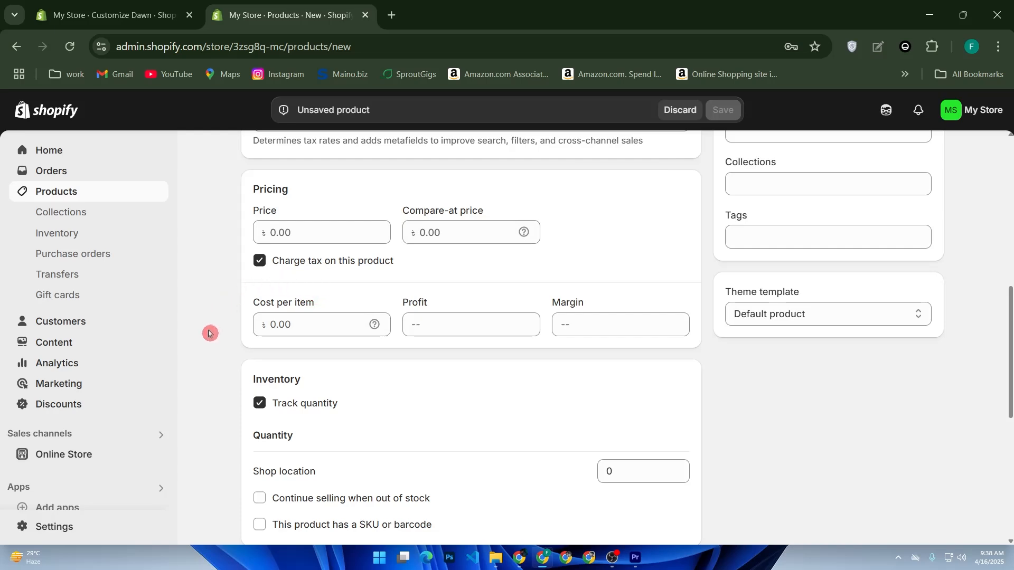
Step: Browse the recommended apps for the store, view the Shopify App Store, and return to close the app suggestions
scroll(126, 393, "down", 1)
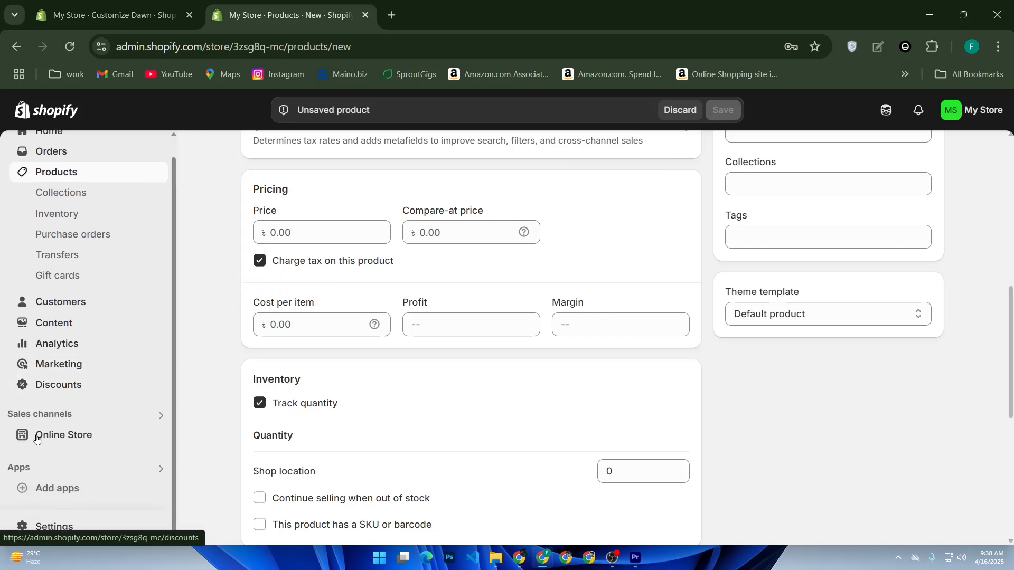
left_click(59, 483)
scroll(310, 270, "down", 3)
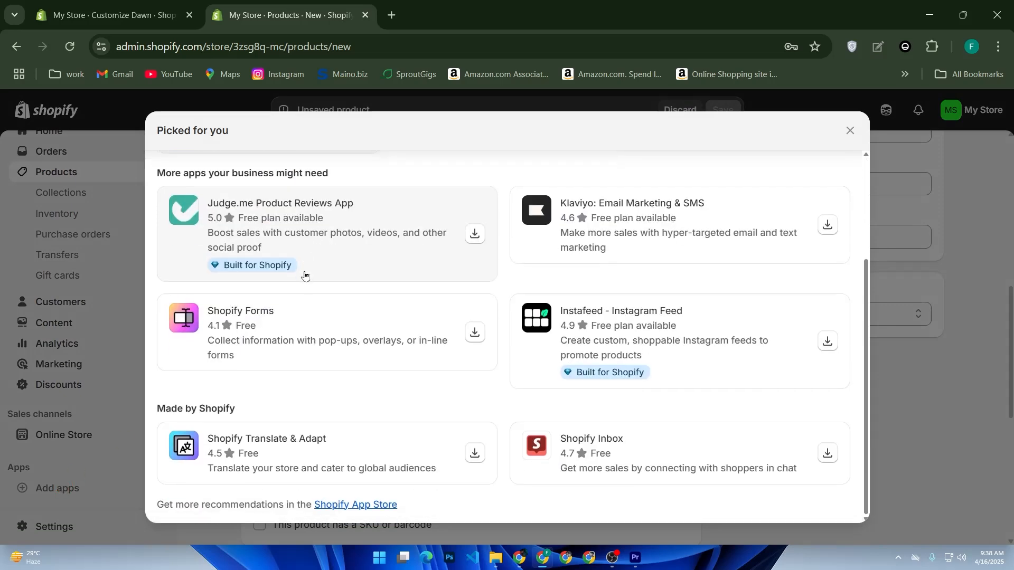
left_click(377, 505)
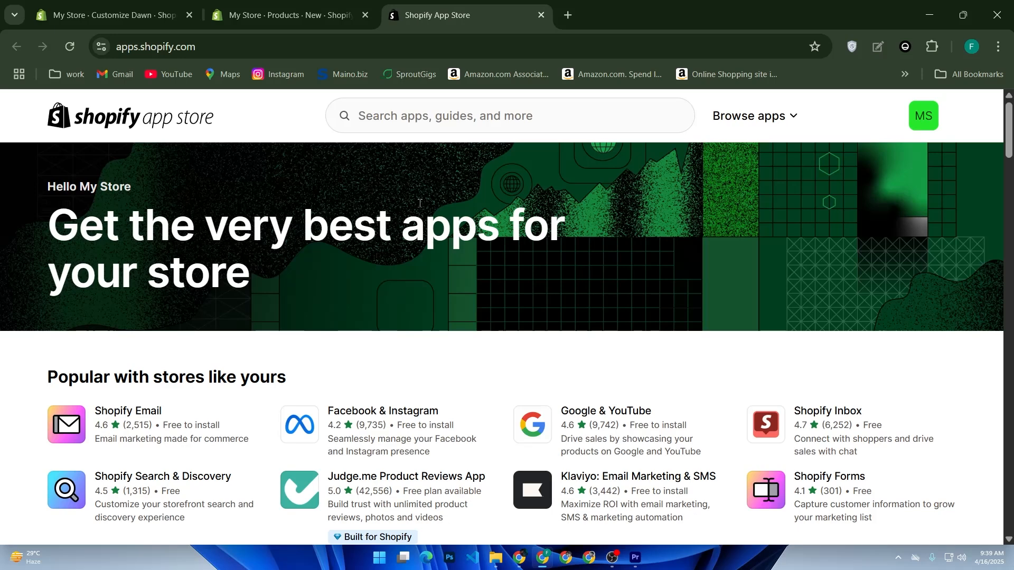
left_click(285, 15)
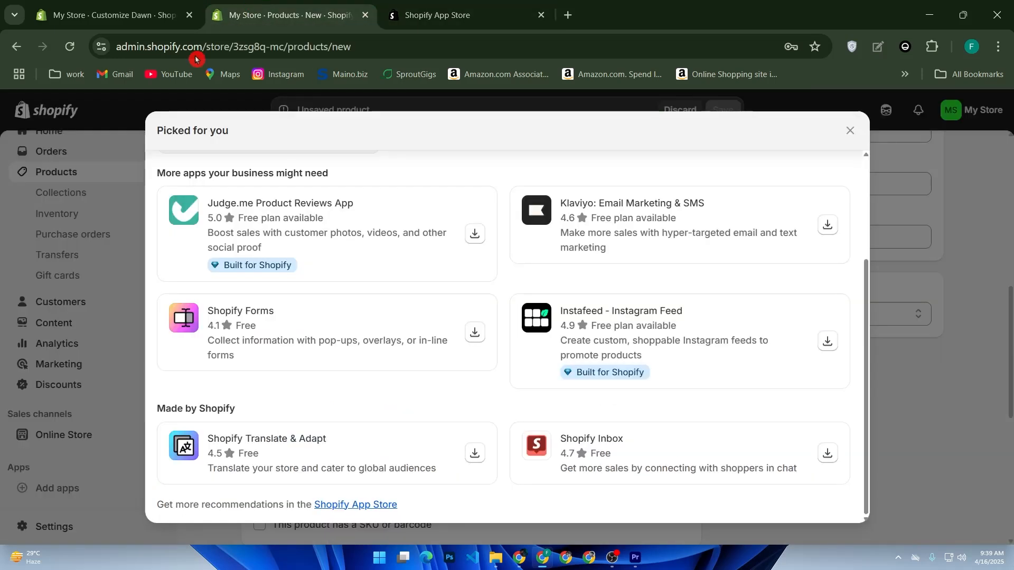
left_click(851, 130)
Step: Review the Payments and Domains pages in the store settings, and return to the admin home page
left_click(54, 527)
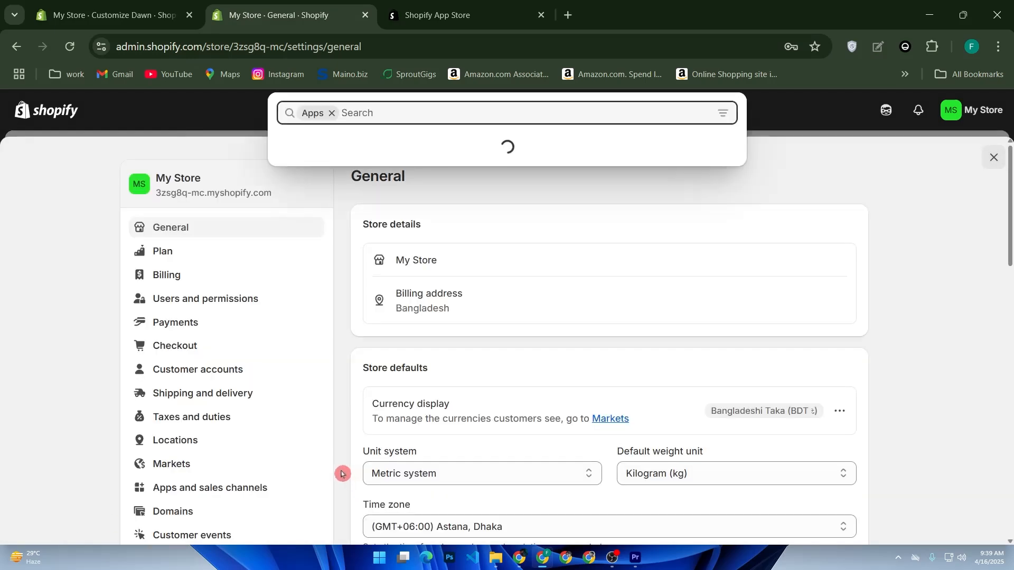
left_click(192, 333)
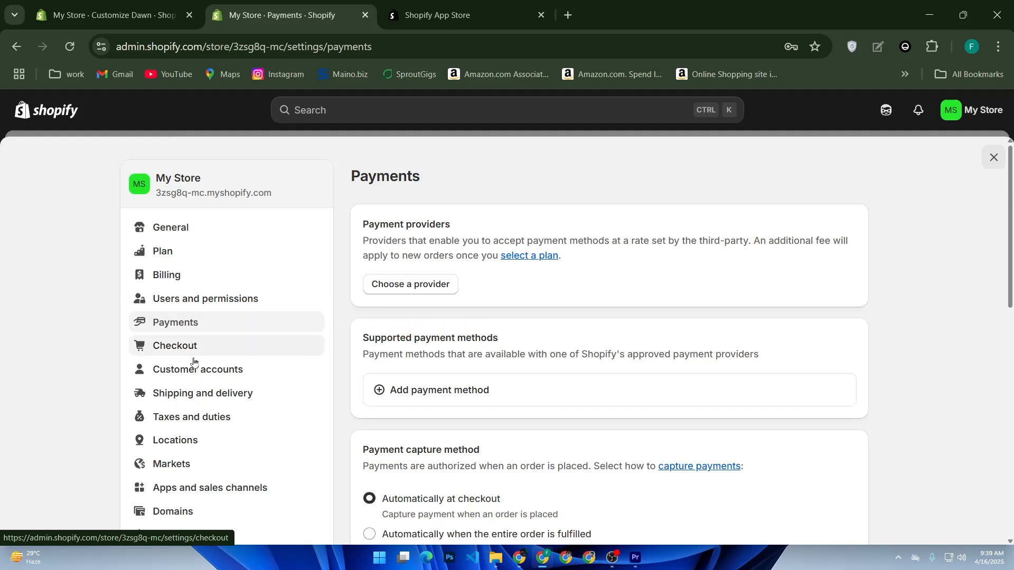
scroll(185, 449, "down", 3)
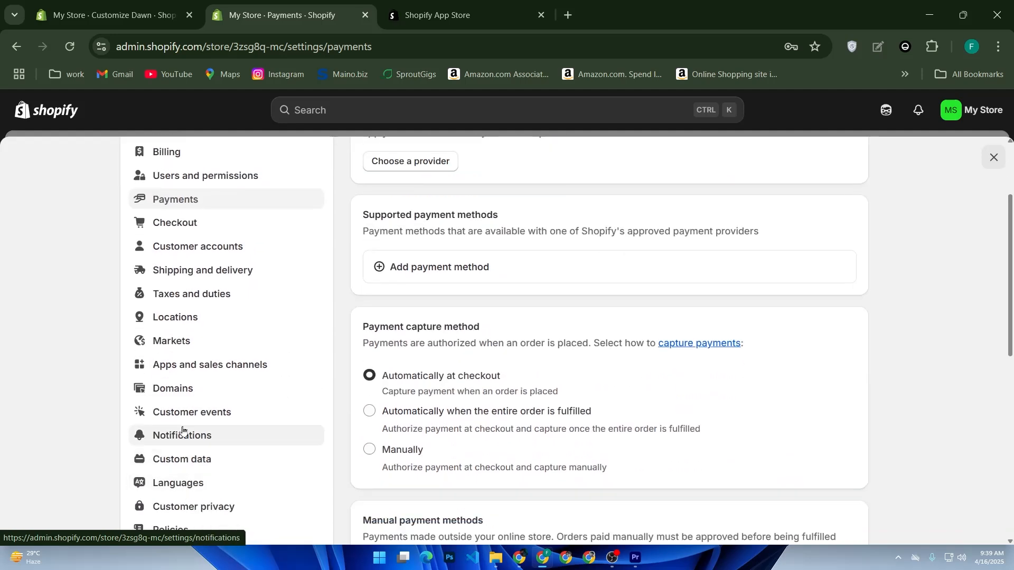
left_click(172, 392)
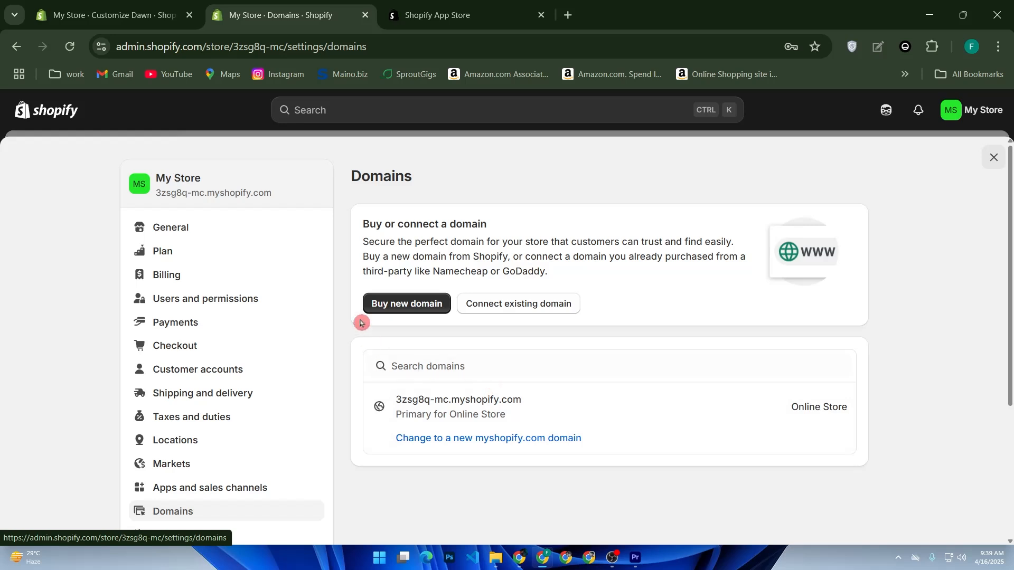
left_click(67, 114)
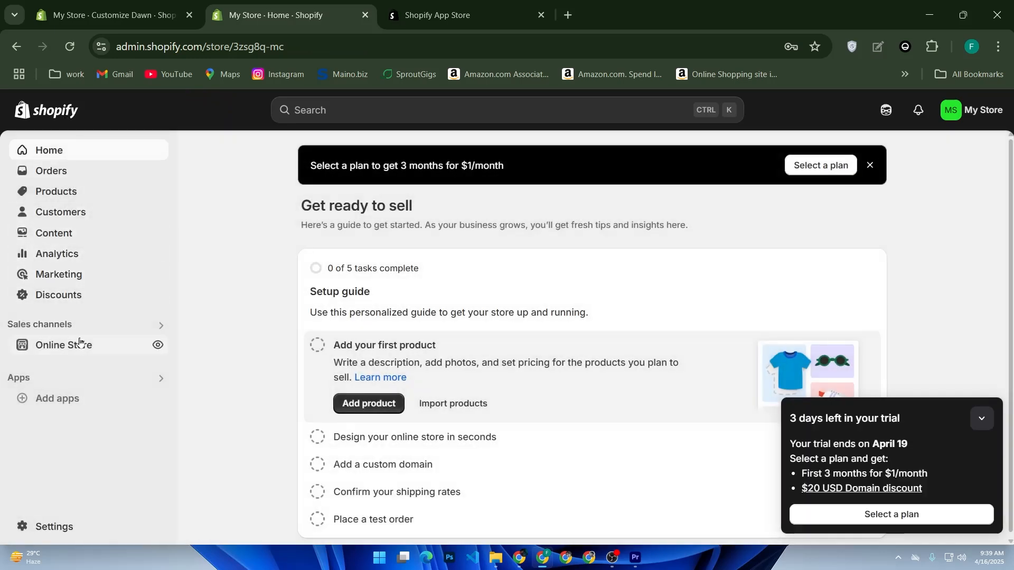
Step: Try to remove the storefront password in the online store preferences by clearing the field and saving
left_click(79, 345)
left_click(73, 409)
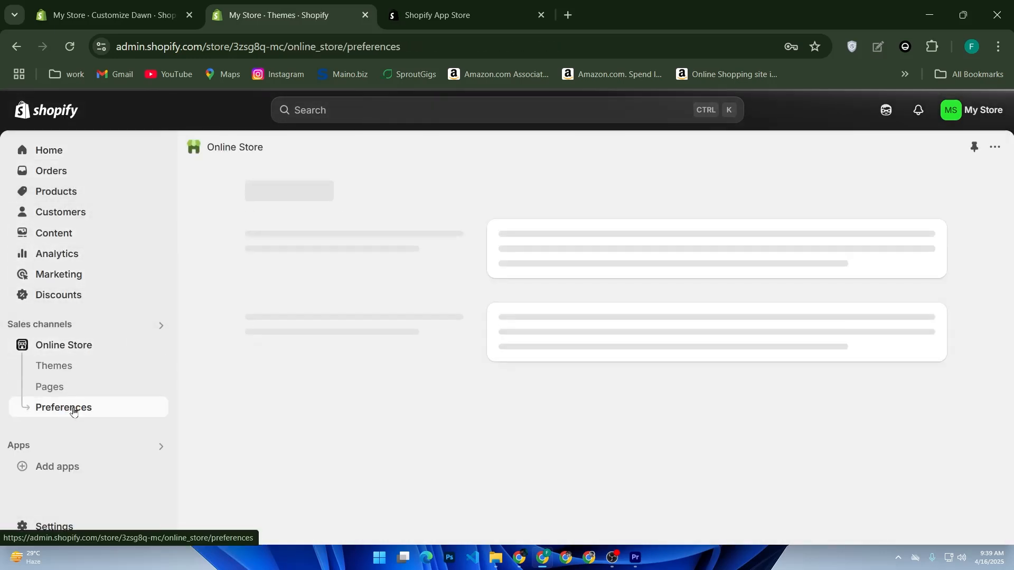
scroll(511, 389, "down", 3)
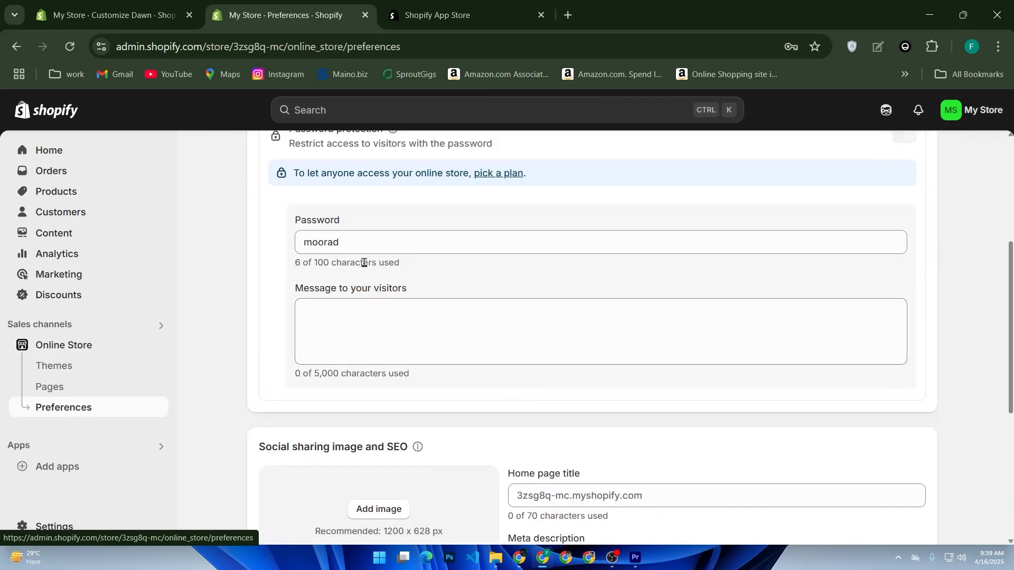
left_click_drag(364, 243, 256, 247)
key("BackSpace")
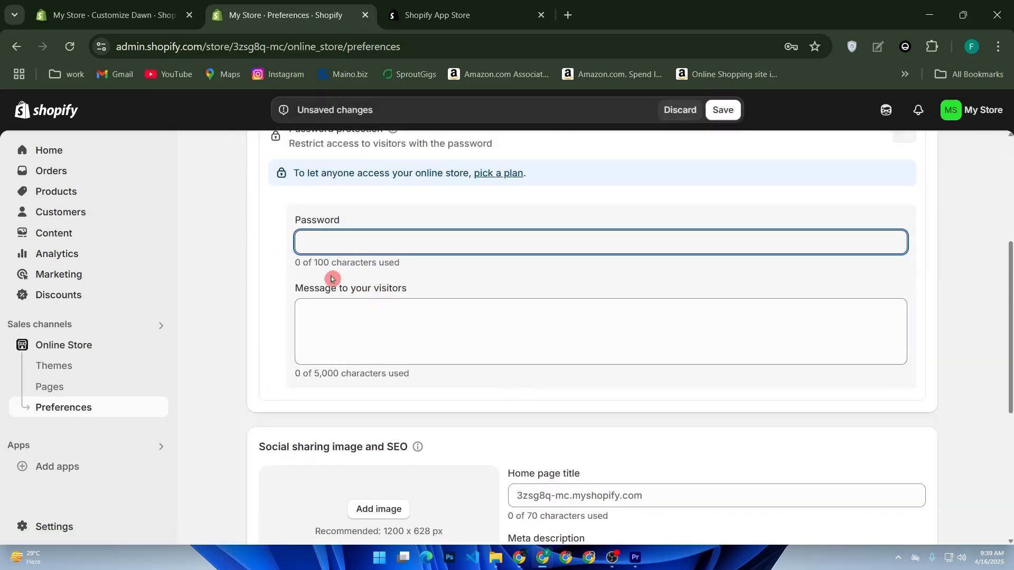
left_click(723, 111)
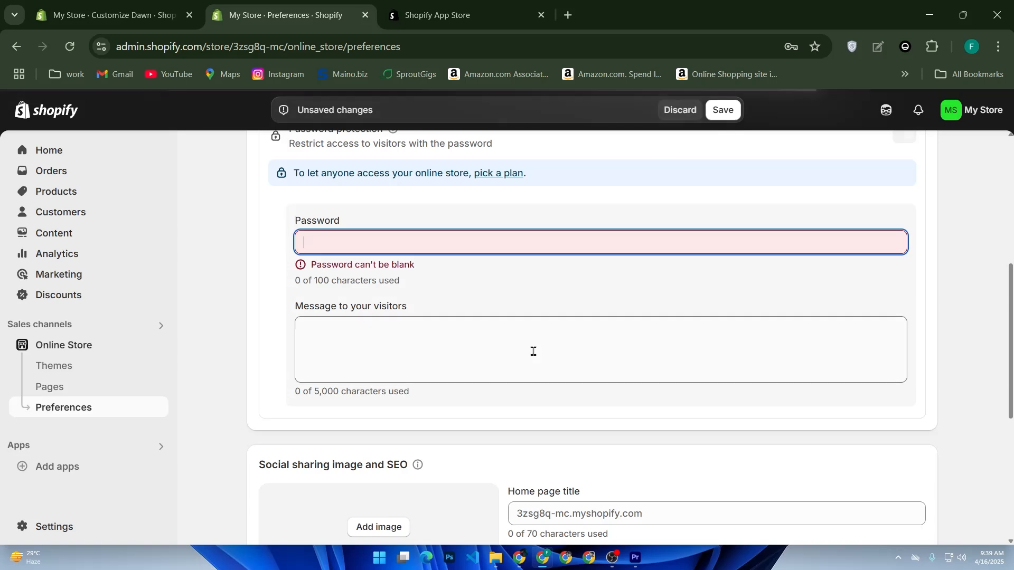